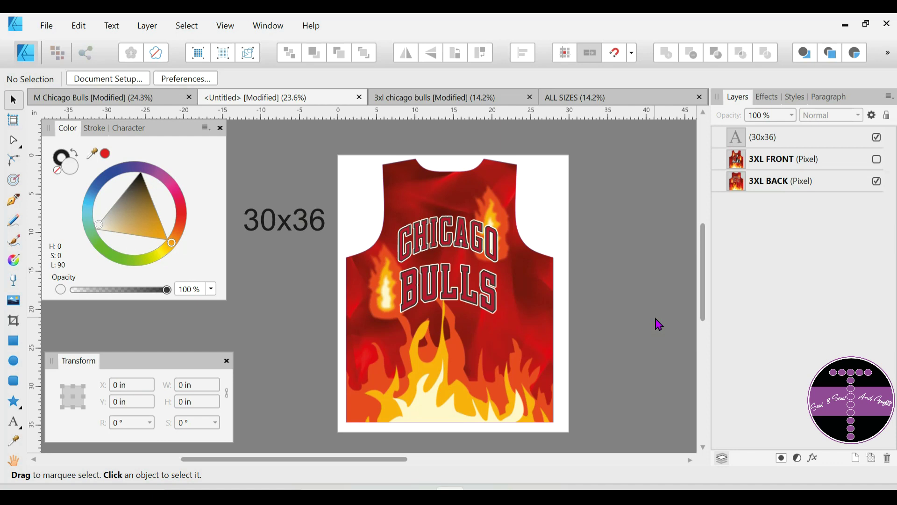
- Check the 3XL BACK jersey's dimensions and center it horizontally and vertically on the 30x36 page
left_click(543, 289)
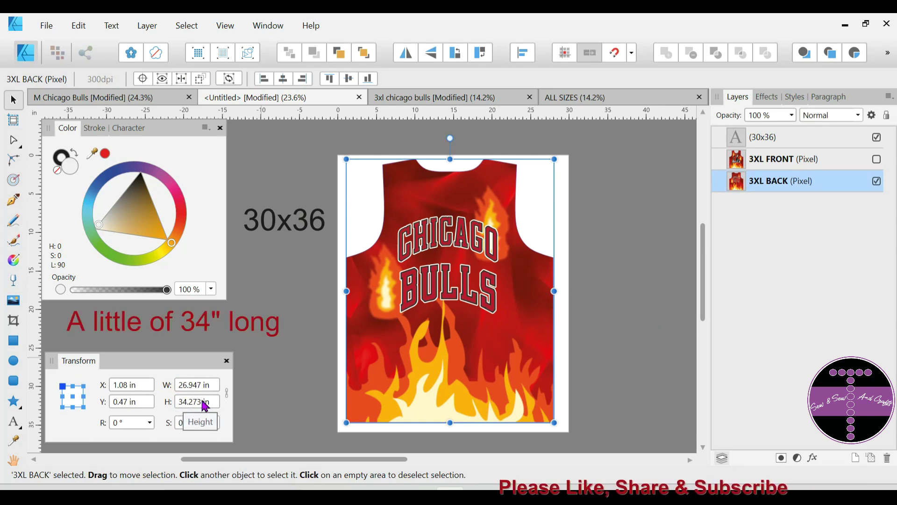
left_click(287, 321)
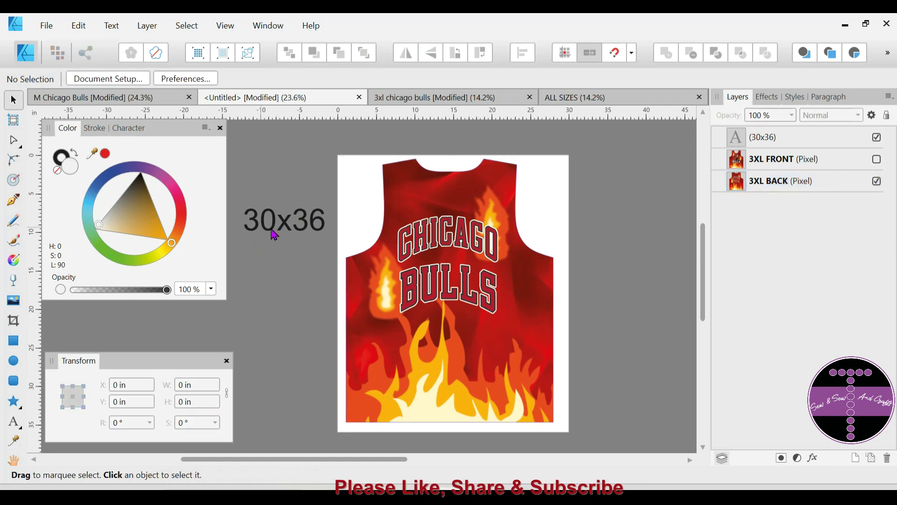
left_click(429, 242)
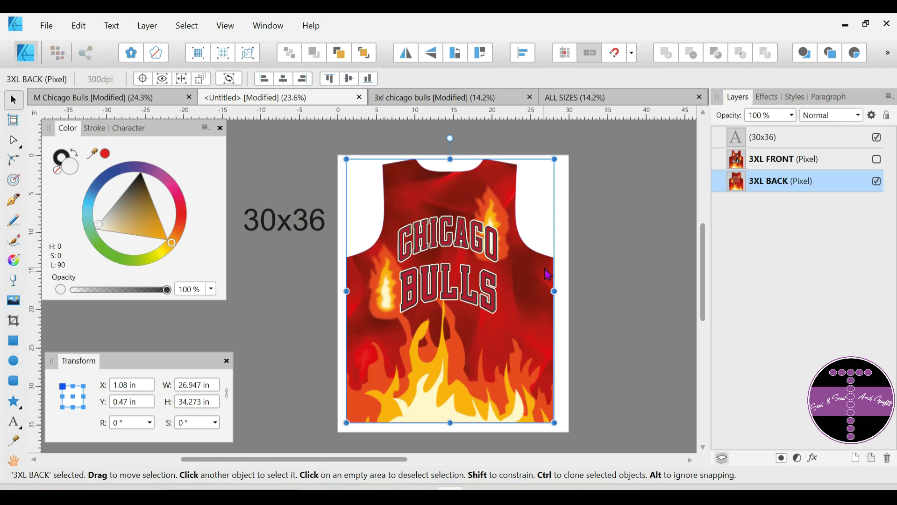
left_click_drag(548, 274, 551, 276)
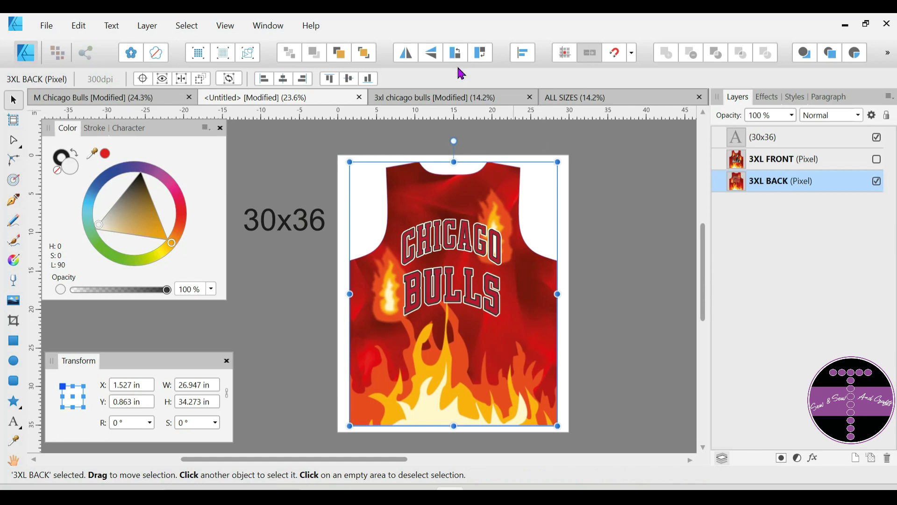
left_click(523, 52)
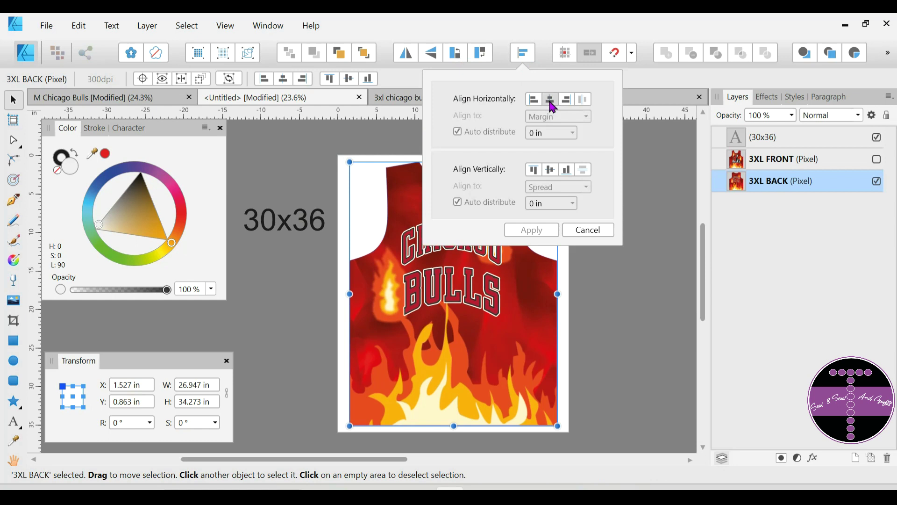
left_click(529, 230)
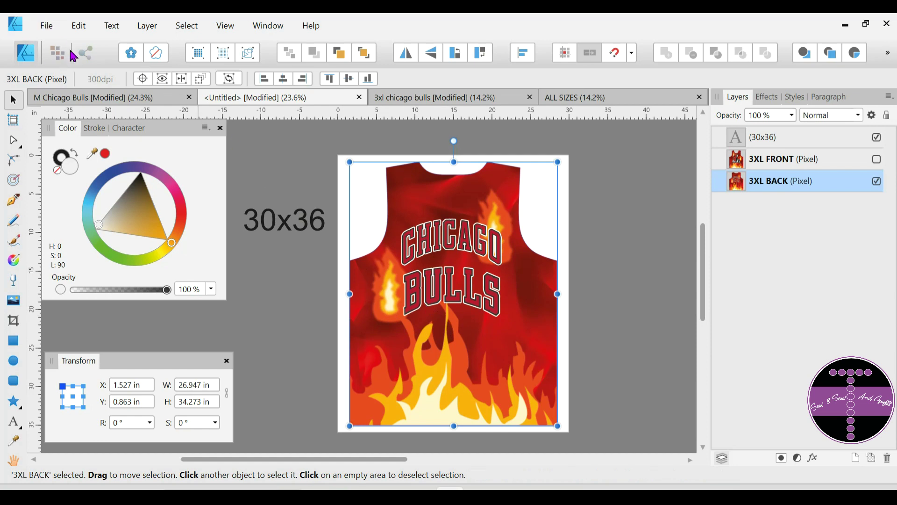
right_click(517, 276)
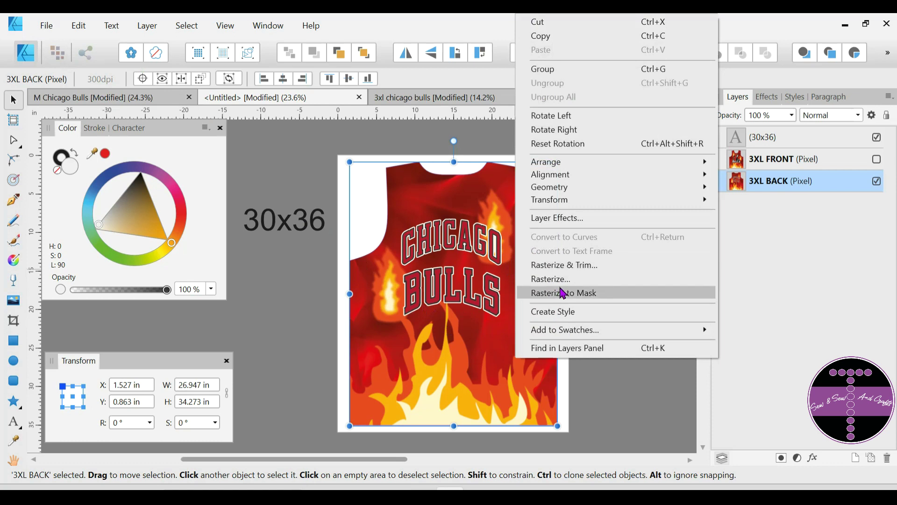
left_click(264, 326)
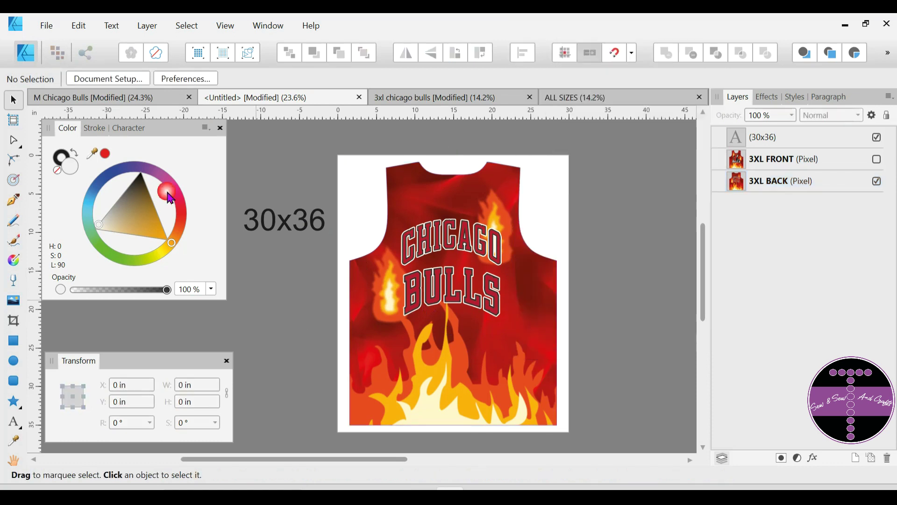
- Start printing the jersey and set the document size in the EPSON SC-F500 Series properties to 24x40 with Landscape orientation
left_click(45, 33)
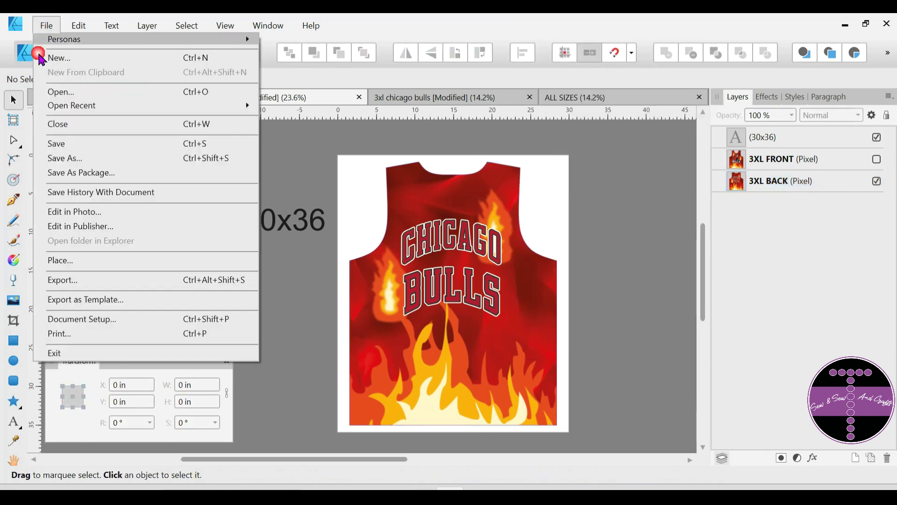
left_click(100, 333)
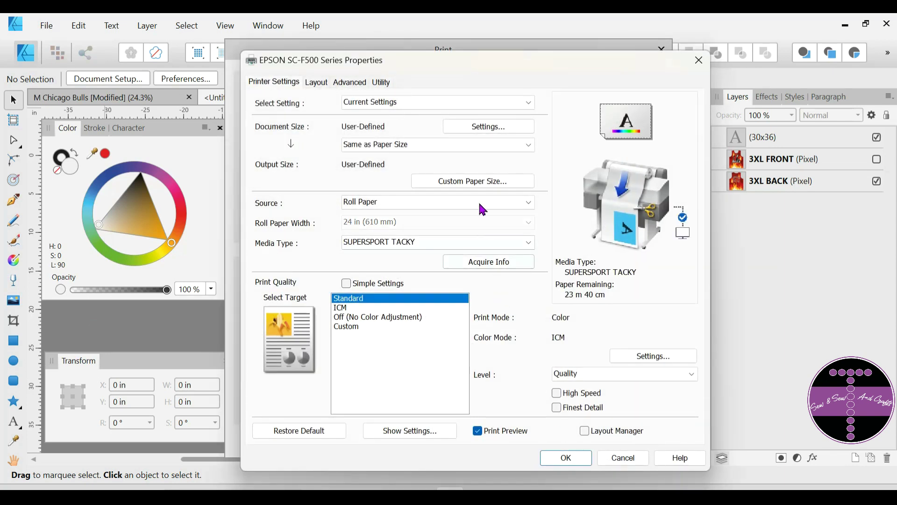
left_click(486, 131)
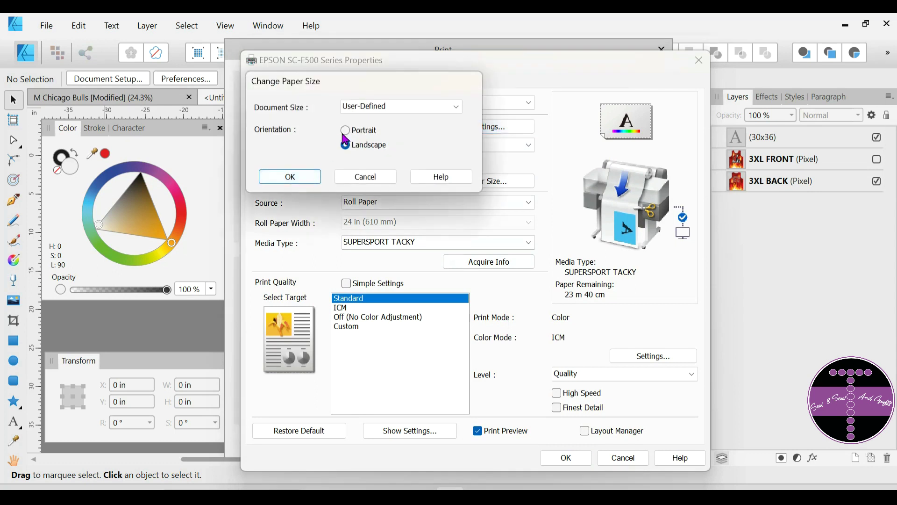
left_click(407, 107)
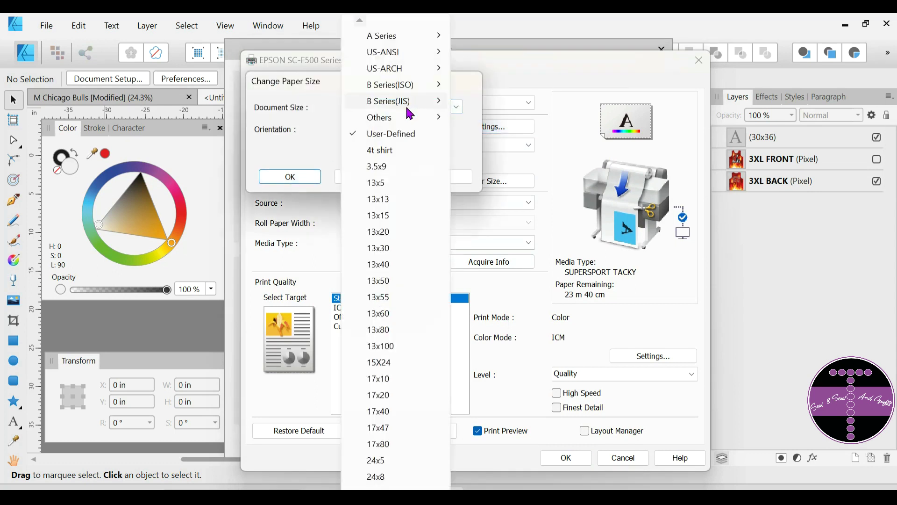
mouse_move(408, 109)
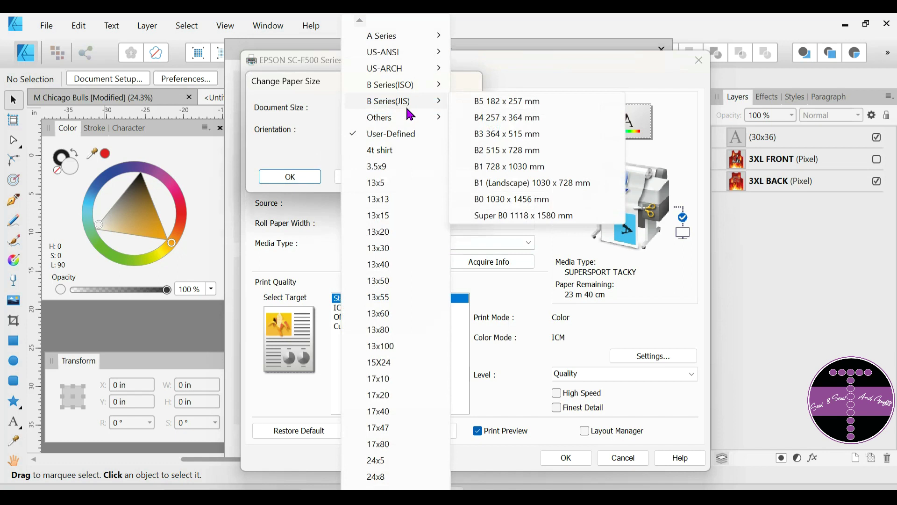
scroll(396, 253, "down", 8)
scroll(396, 252, "down", 5)
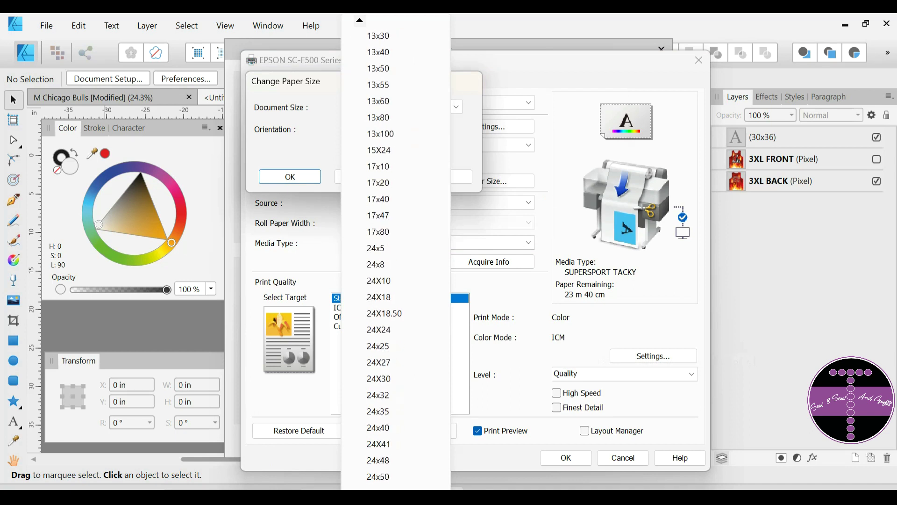
scroll(396, 253, "down", 1)
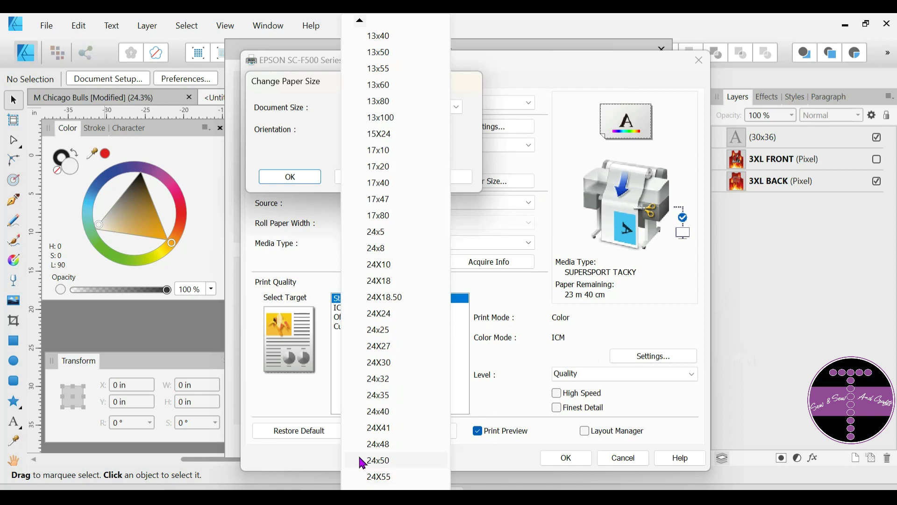
left_click(398, 412)
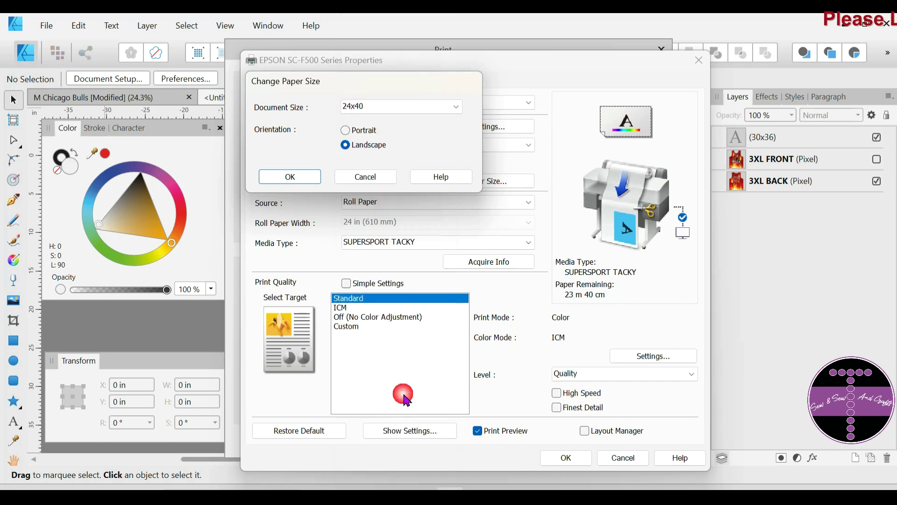
left_click(290, 176)
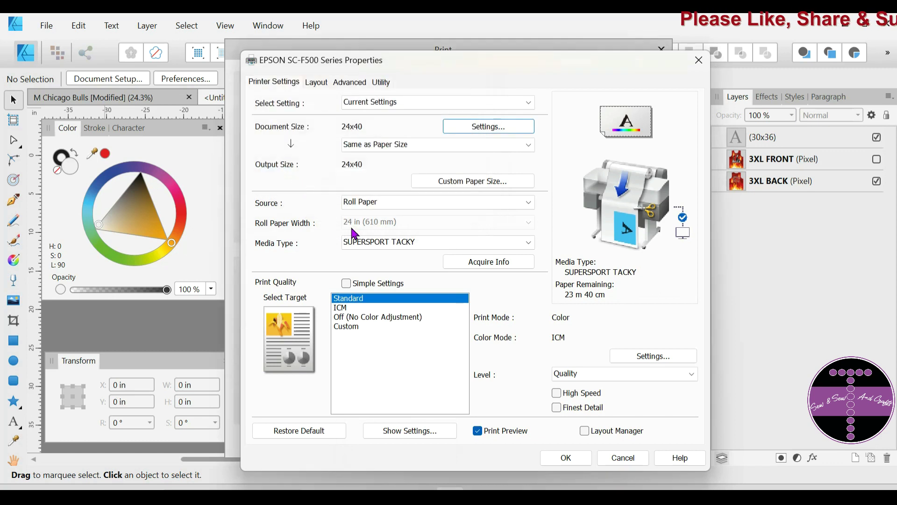
- Choose SUPERSPORT TACKY as the media type, with Simple Settings and High Speed off, and accept the printer properties
left_click(384, 245)
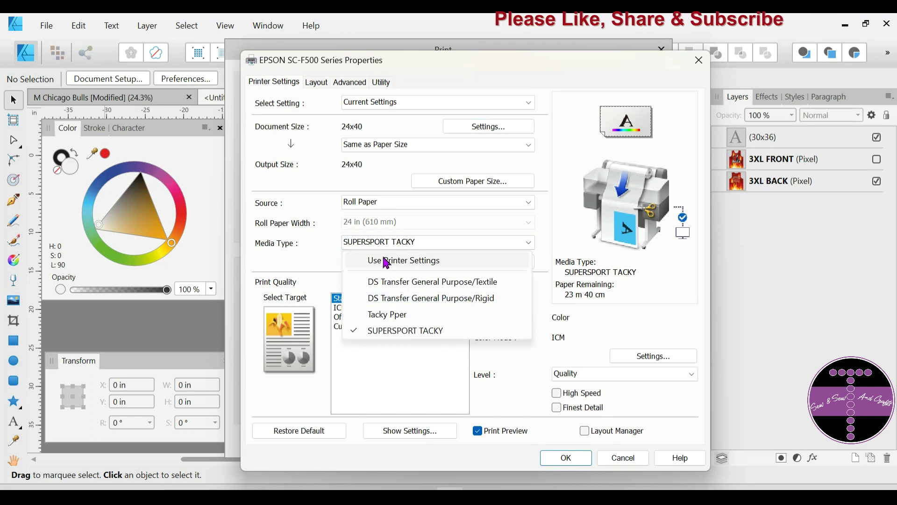
left_click(381, 330)
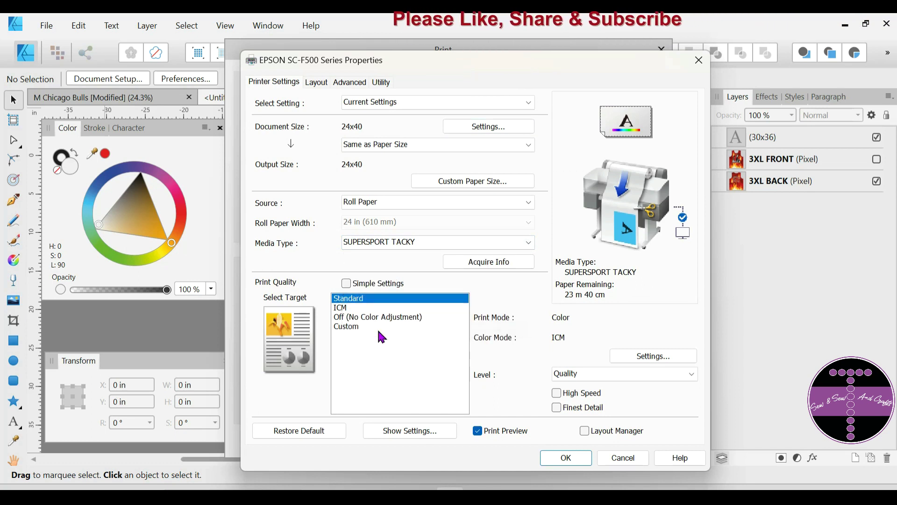
left_click(347, 284)
left_click(347, 284)
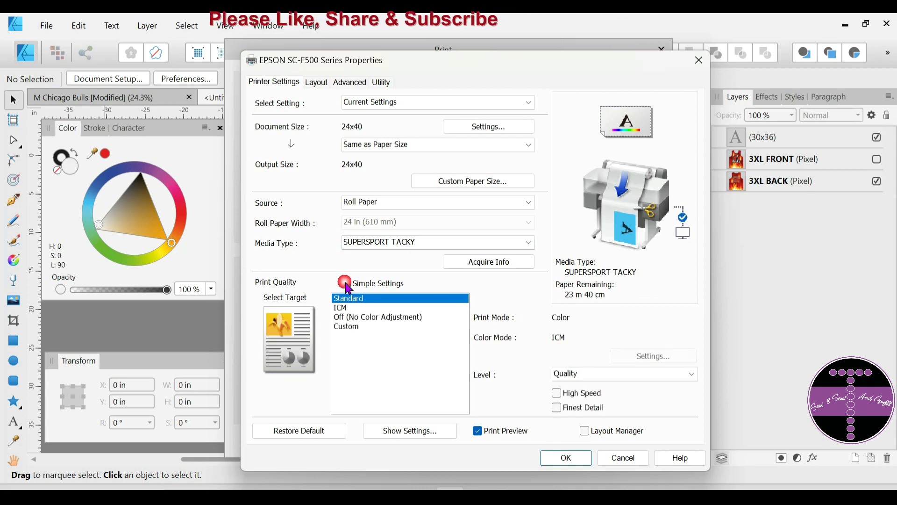
left_click(580, 395)
left_click(569, 395)
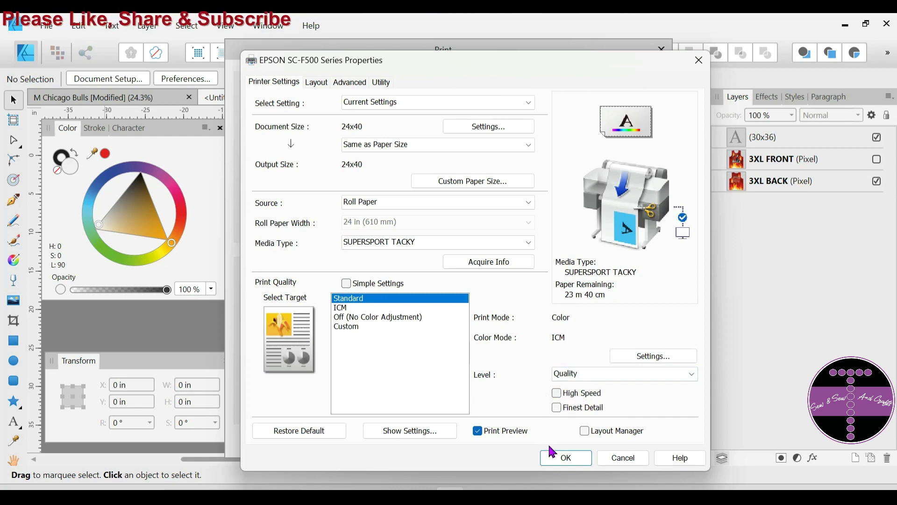
left_click(554, 461)
left_click(554, 462)
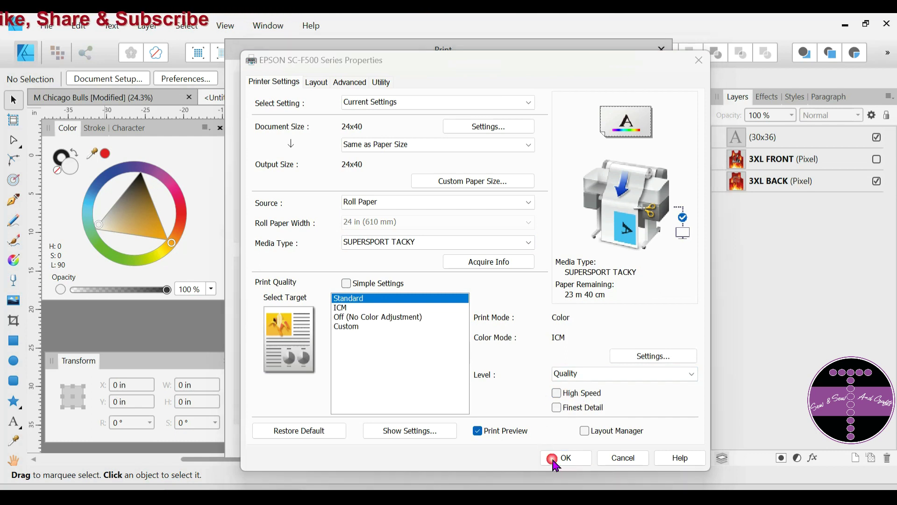
left_click(571, 458)
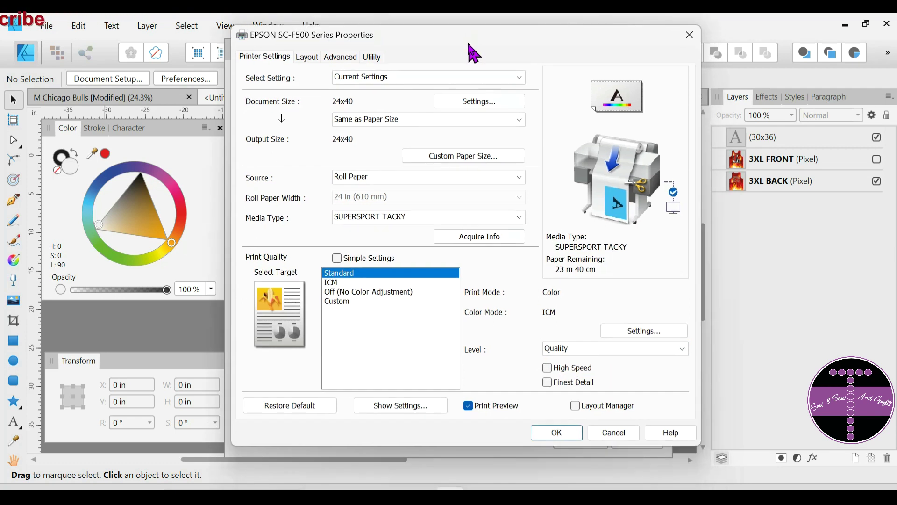
left_click(531, 428)
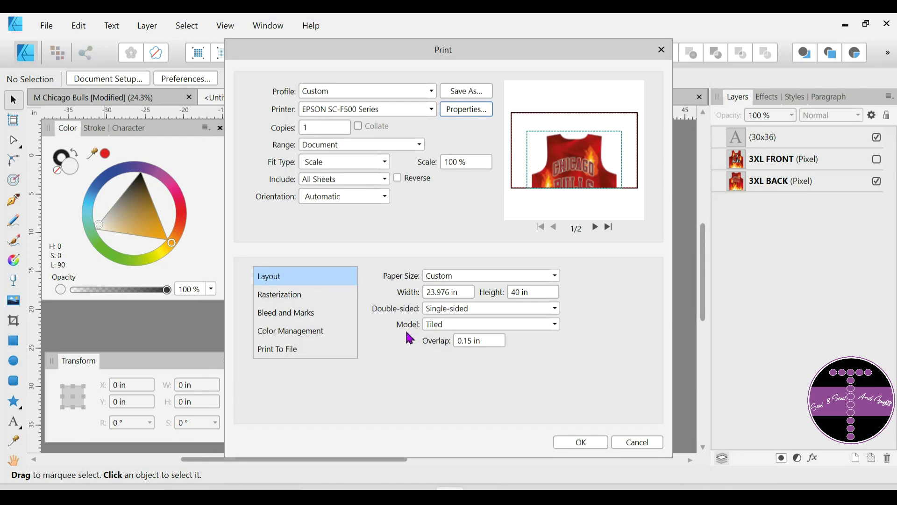
- Preview the print layout with the Single model and set the model back to Tiled
left_click(439, 324)
left_click(440, 361)
left_click(448, 328)
left_click(441, 342)
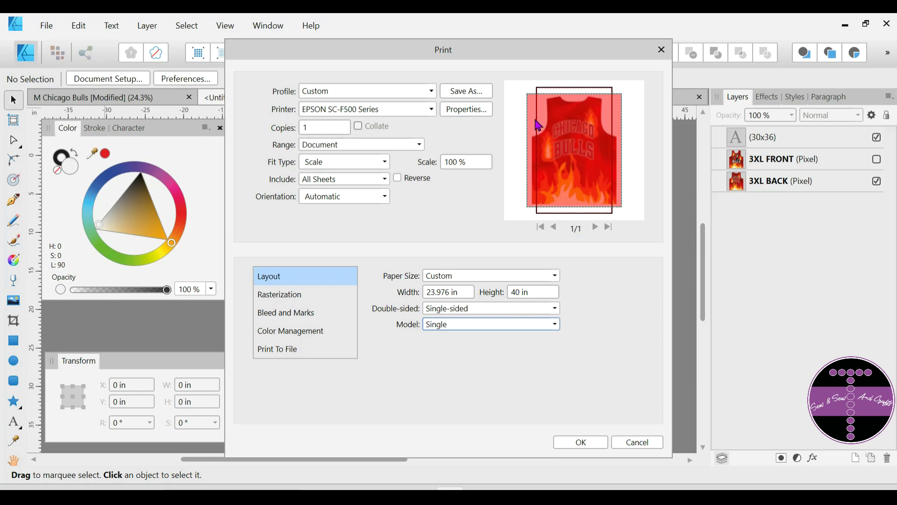
left_click(483, 328)
left_click(448, 357)
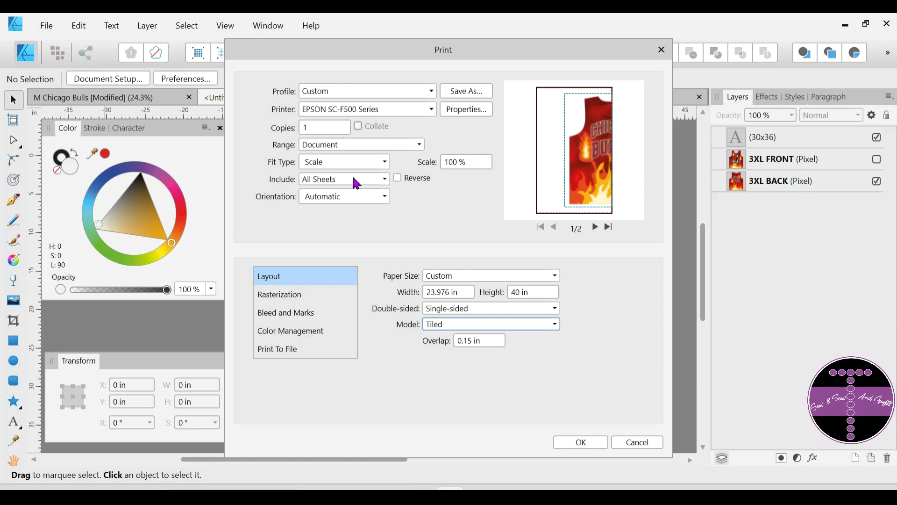
- Compare Portrait with Landscape in the print preview and set the print orientation to Landscape
left_click(359, 196)
left_click(349, 237)
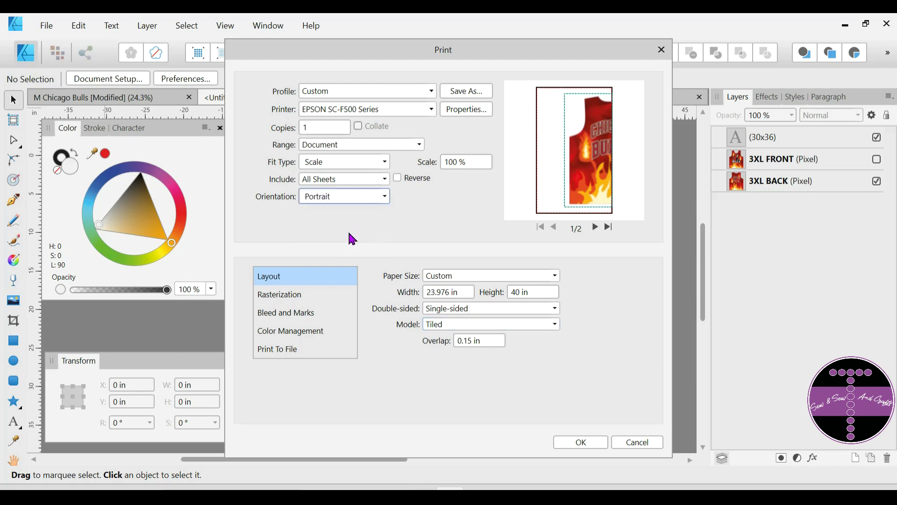
left_click(347, 202)
left_click(348, 254)
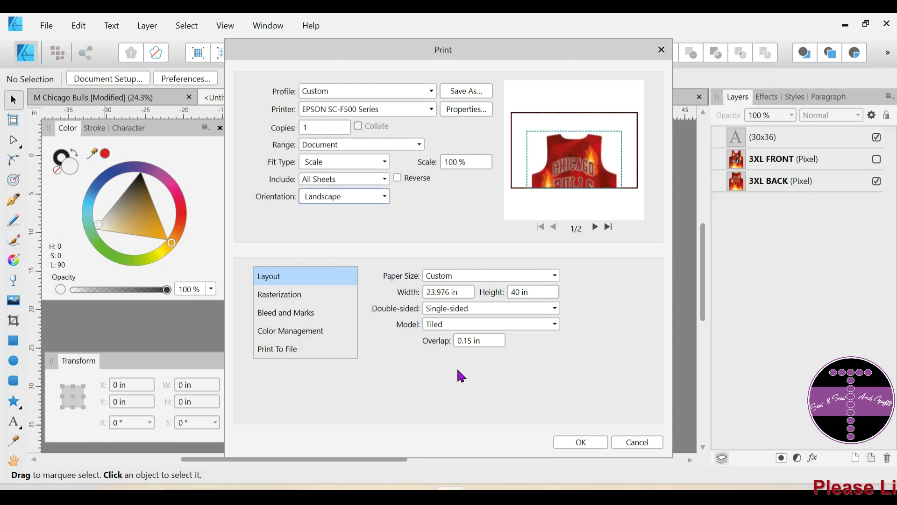
left_click(468, 345)
left_click(469, 366)
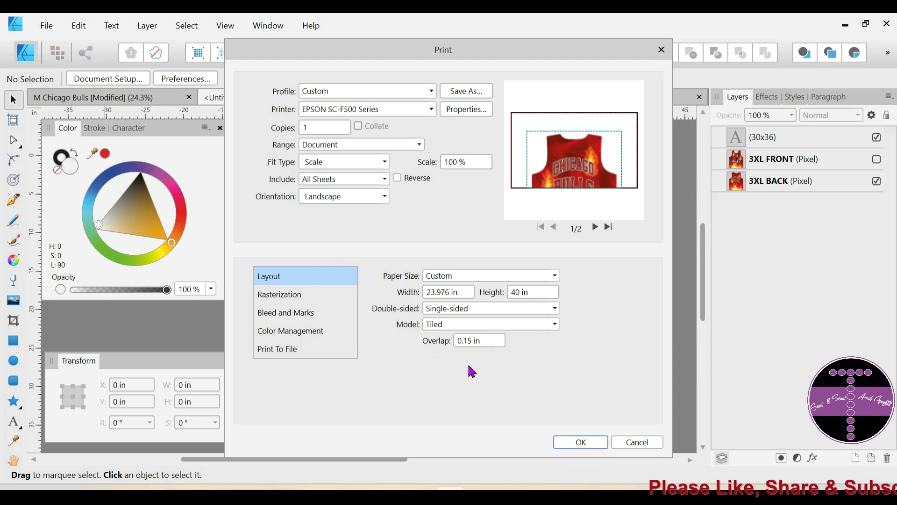
- In the print color management, set color handling to Performed by Printer and the printer profile to Epson SC-F500 HR105.icm
left_click(309, 332)
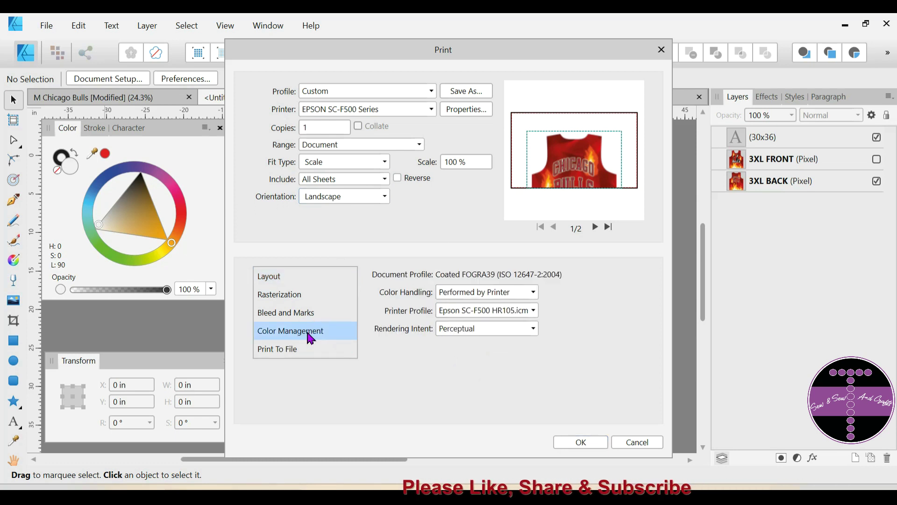
left_click(479, 293)
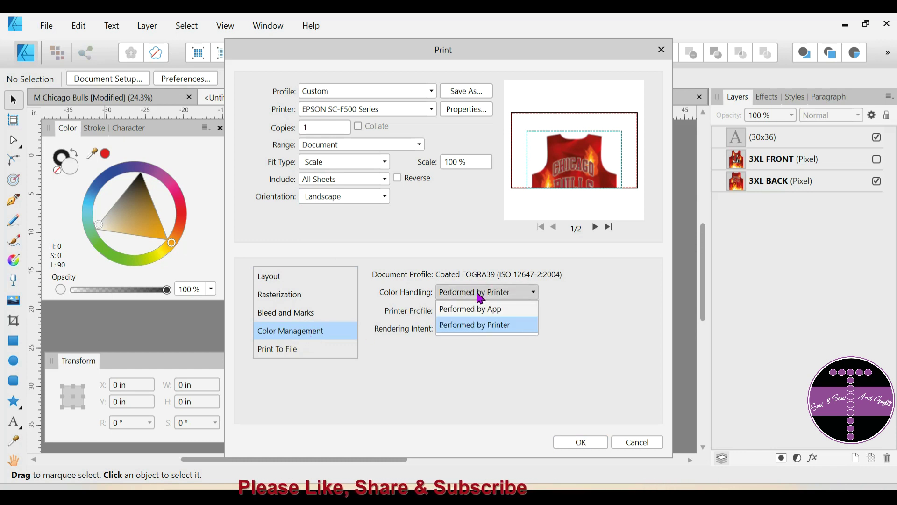
left_click(481, 331)
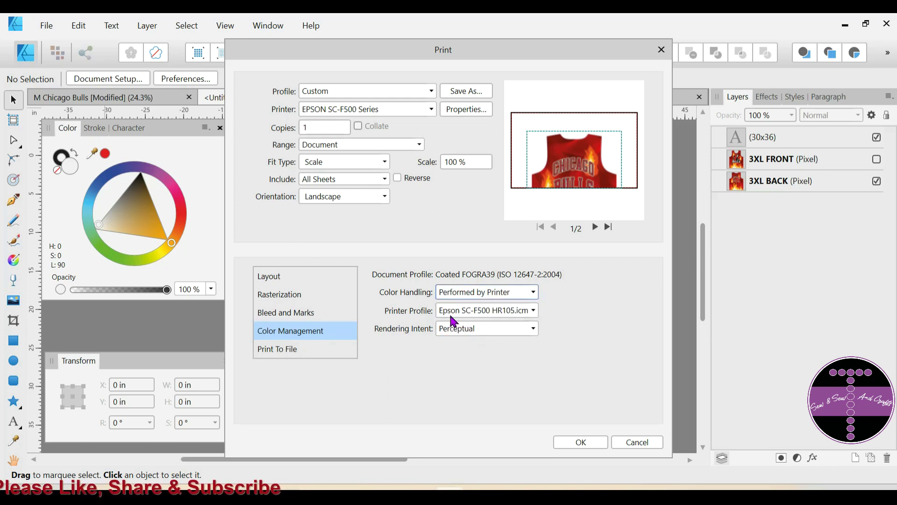
left_click(492, 315)
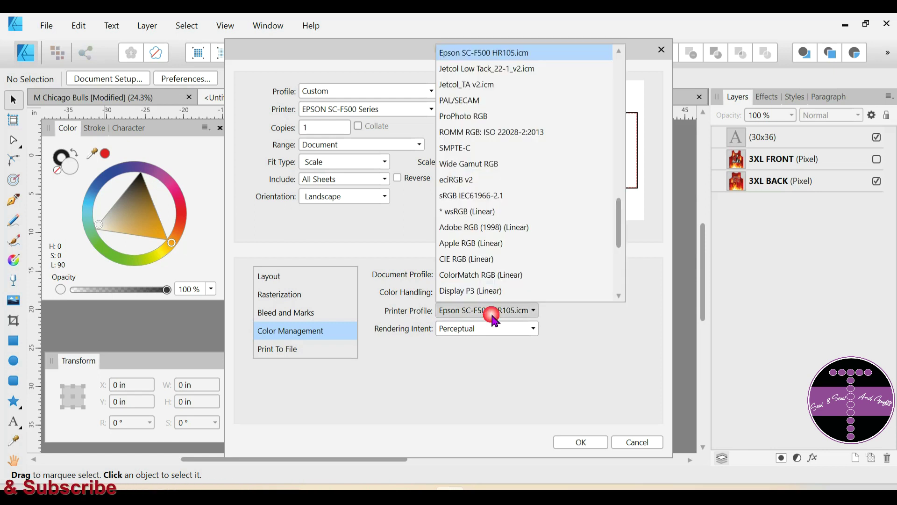
scroll(490, 291, "down", 1)
scroll(497, 211, "up", 1)
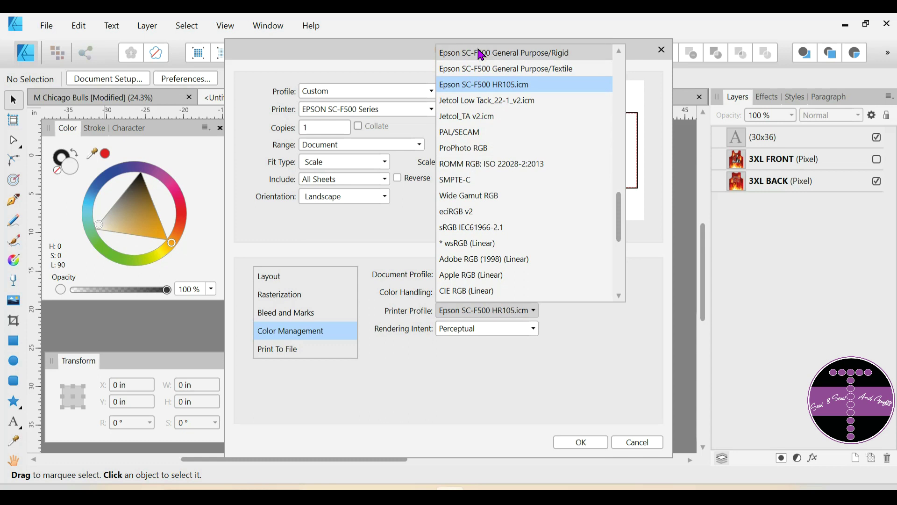
left_click(490, 88)
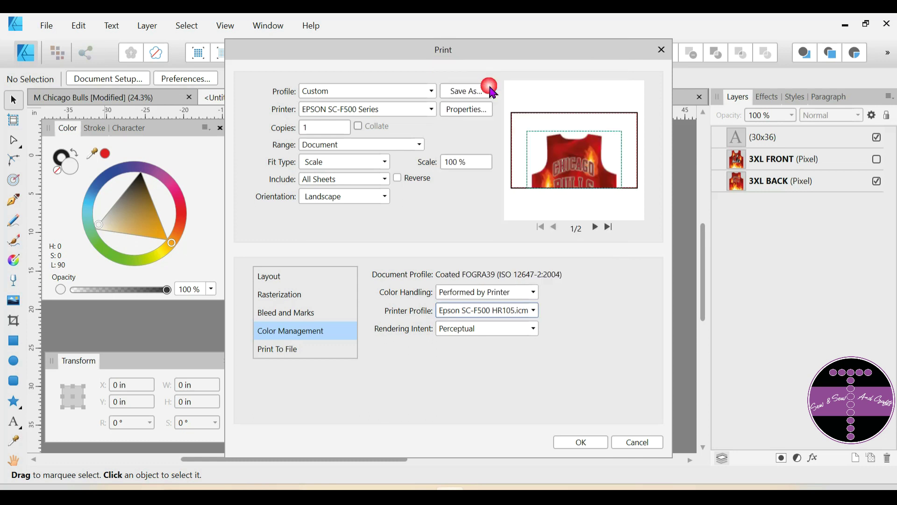
- Accept the print settings and turn on Save Roll Paper in the Epson print preview's roll paper options
left_click(572, 447)
left_click_drag(503, 50, 505, 26)
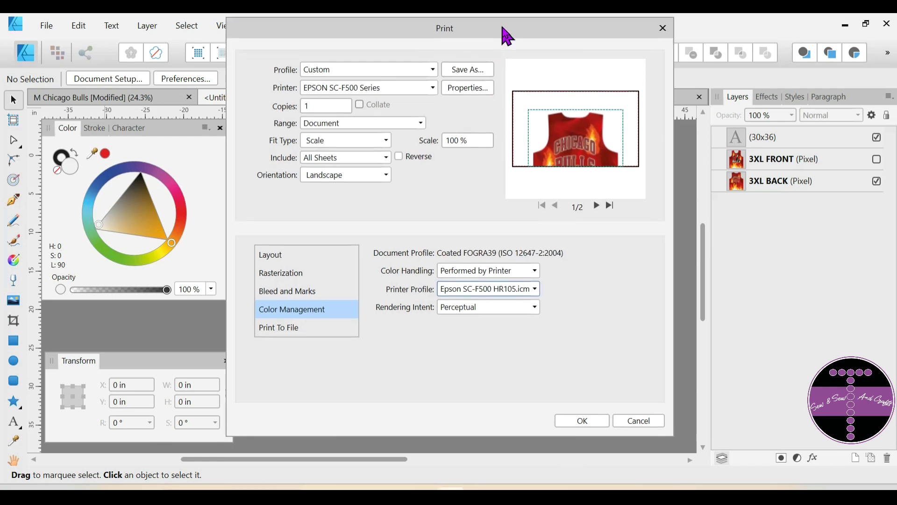
left_click(581, 418)
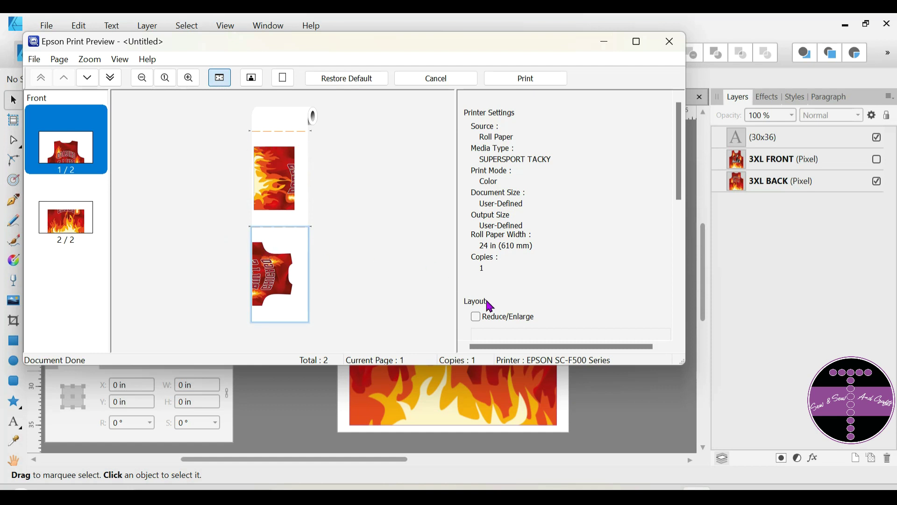
left_click_drag(681, 186, 689, 338)
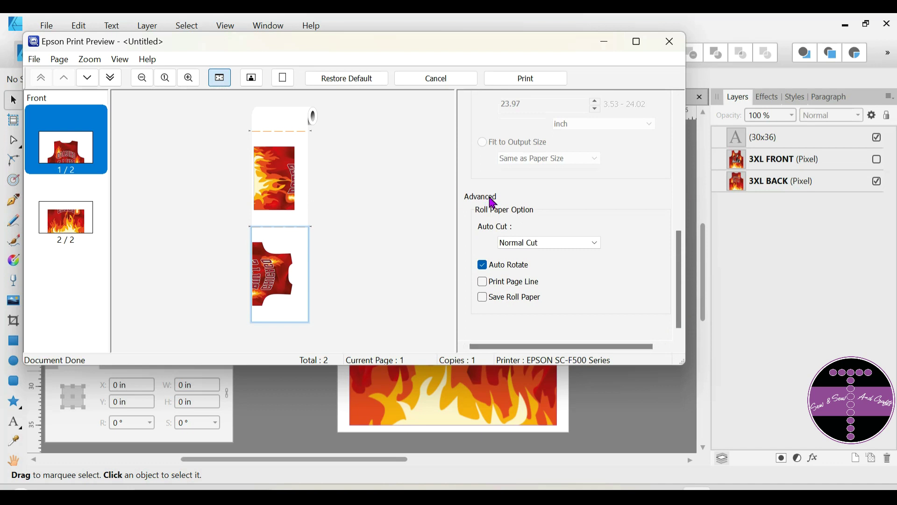
left_click(483, 300)
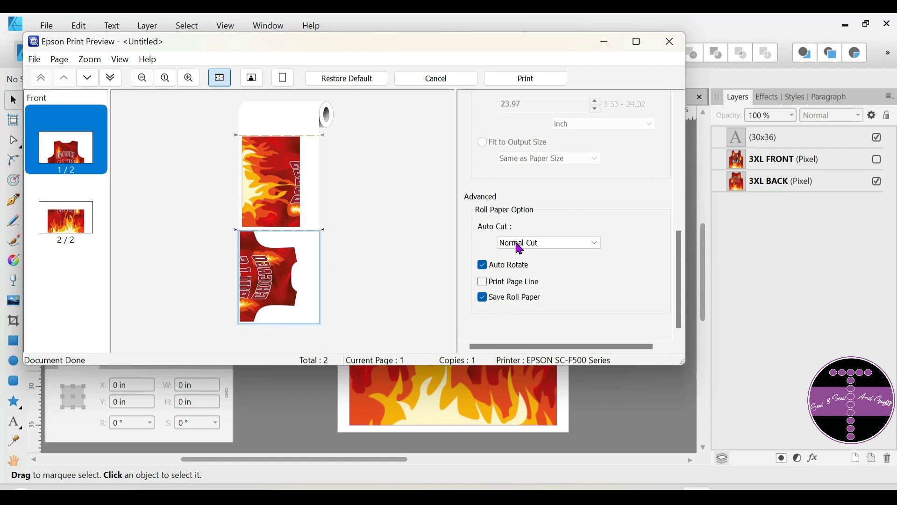
- Try the Auto Cut option set to Off and view both tile pages of the jersey back in the preview
left_click(590, 242)
left_click(583, 257)
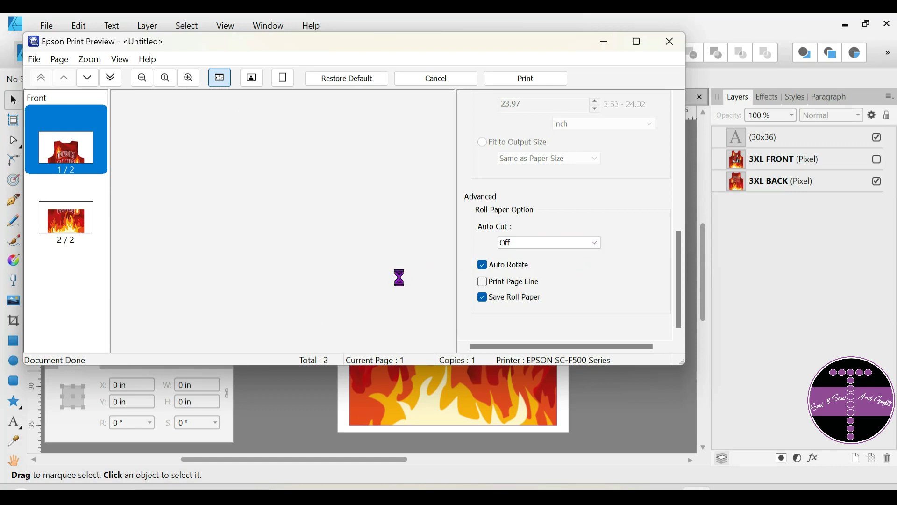
left_click(369, 232)
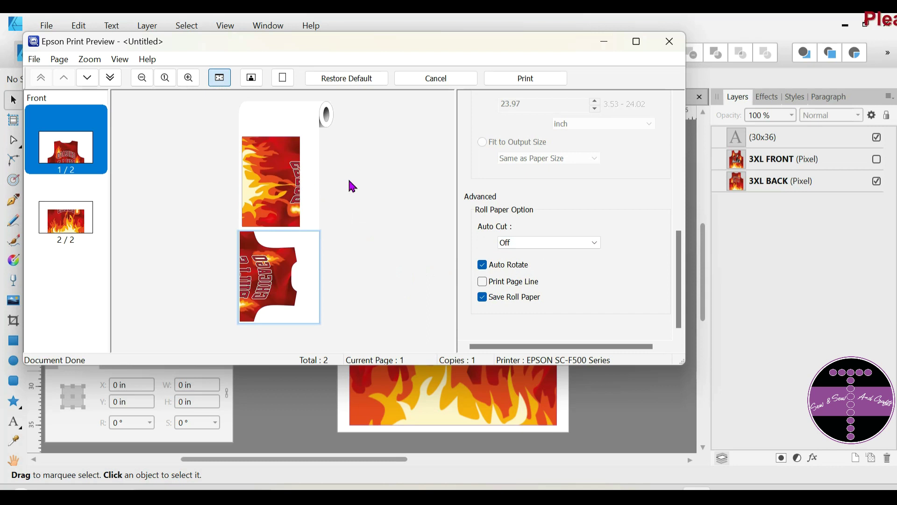
left_click(73, 248)
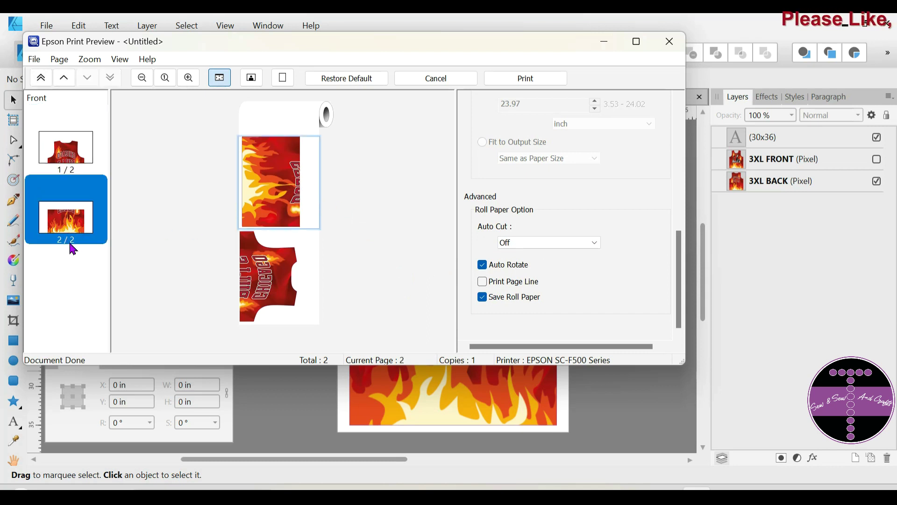
left_click(65, 161)
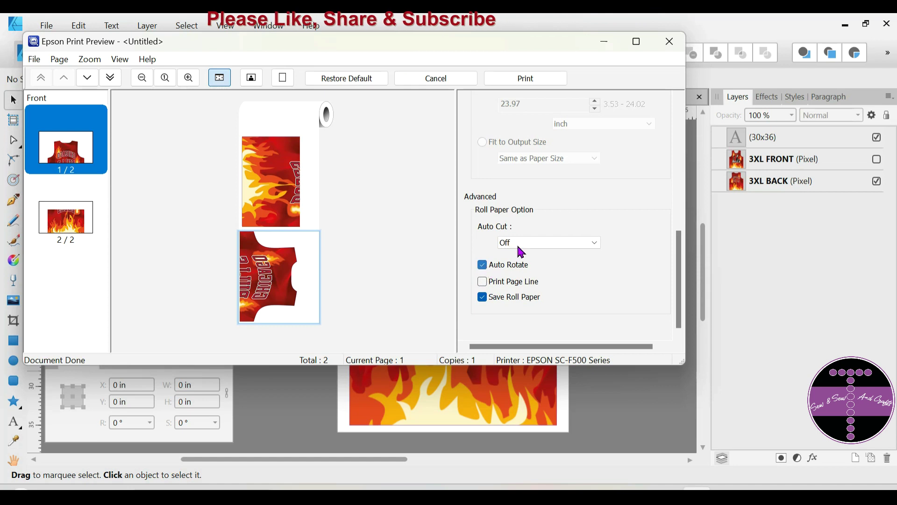
- Set Auto Cut to Normal Cut and send the two jersey back tiles to the printer
left_click(571, 242)
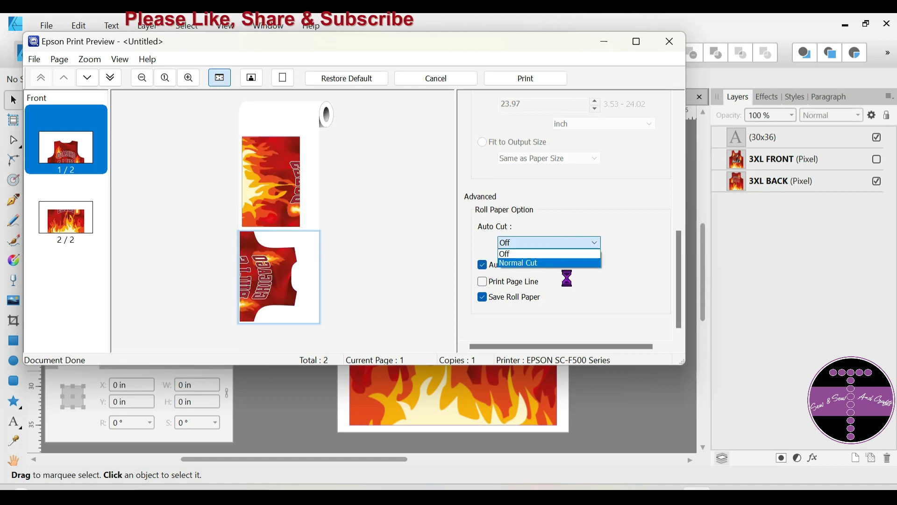
left_click(560, 263)
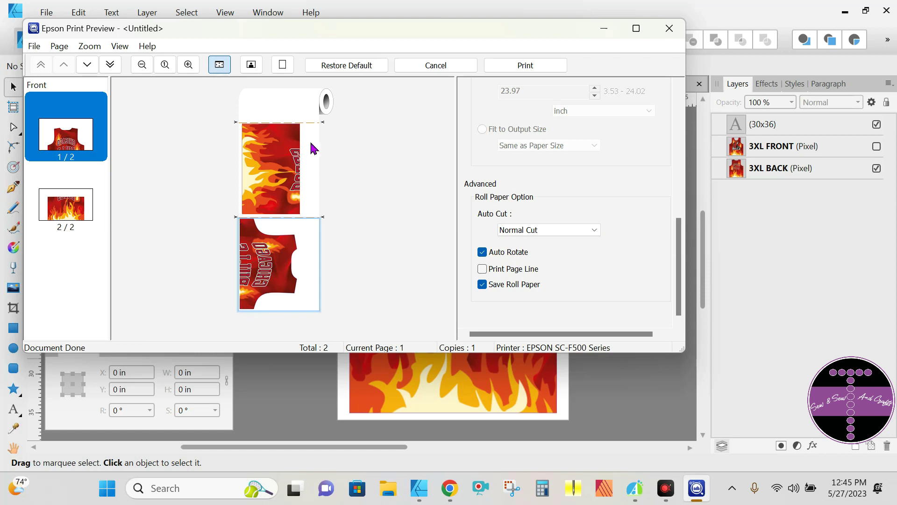
left_click(525, 65)
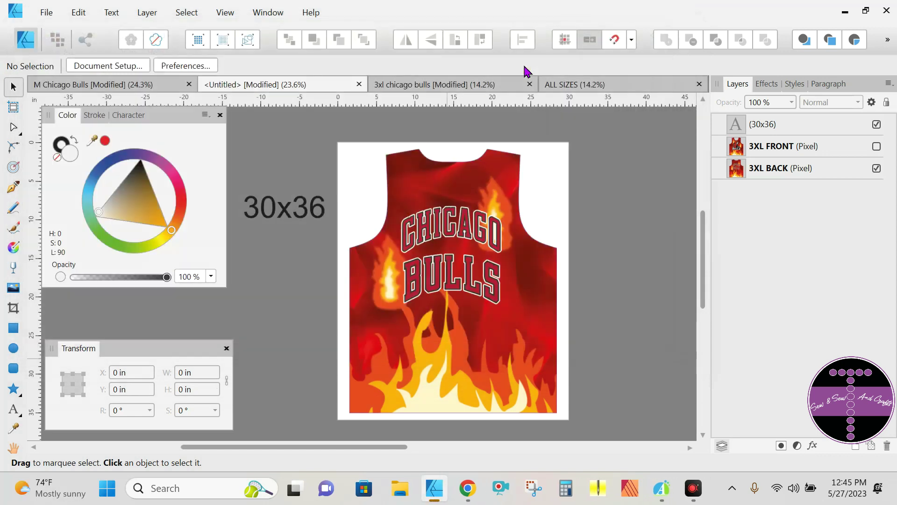